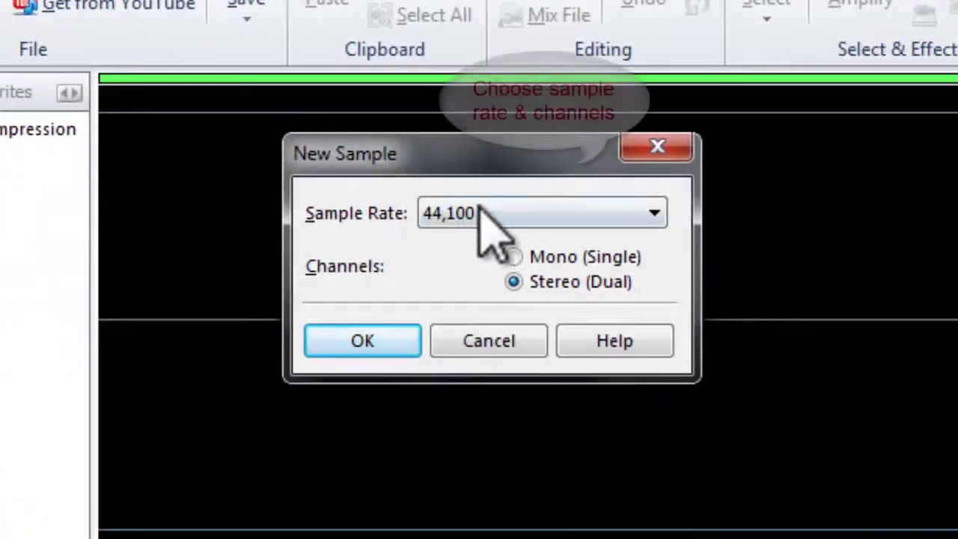
Create the new stereo sample at a 44,100 Hz sample rate
click(529, 257)
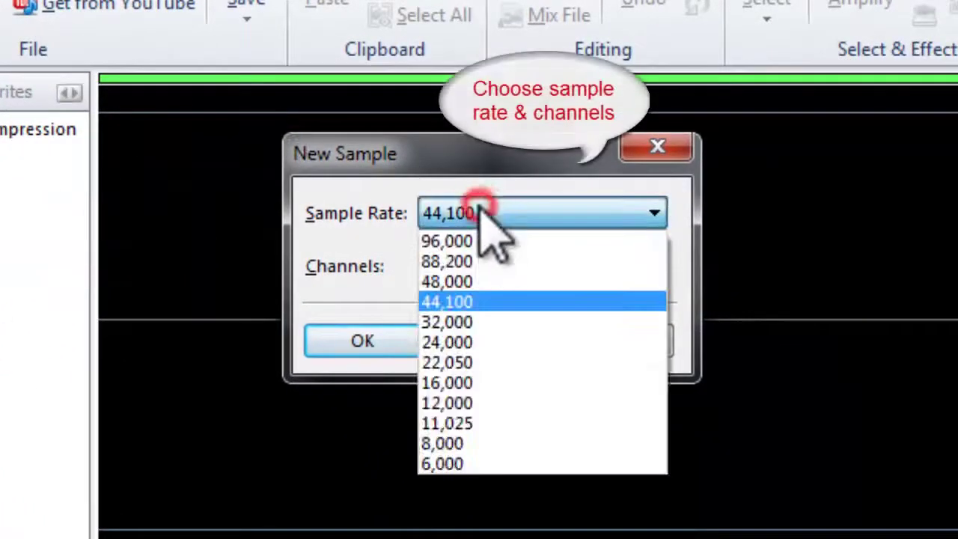
click(479, 302)
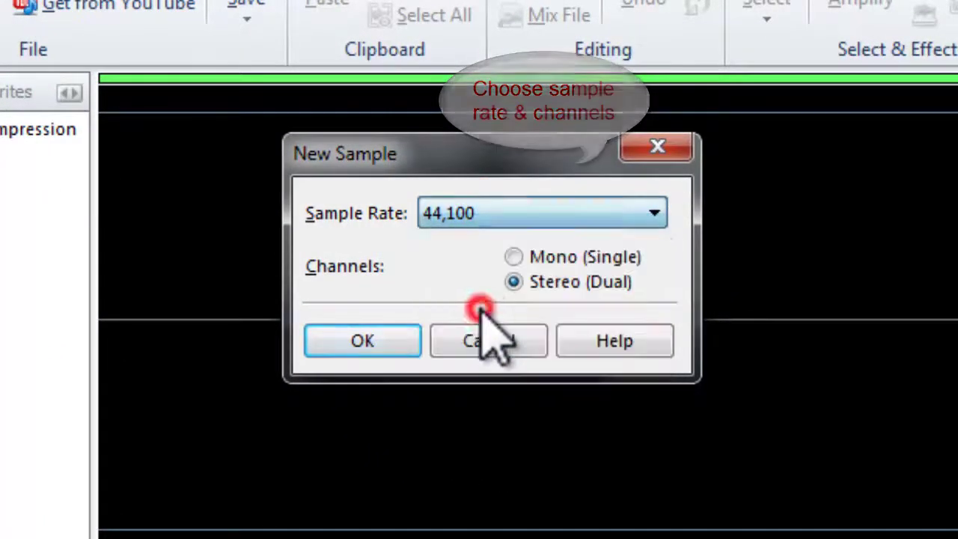
click(396, 341)
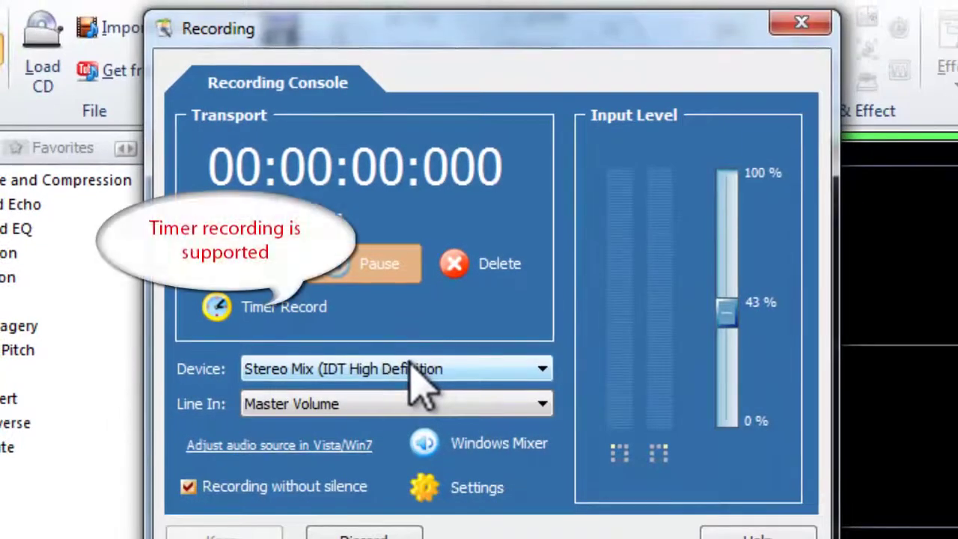
Set a timed recording to start automatically and stop after 00:00:30
click(297, 307)
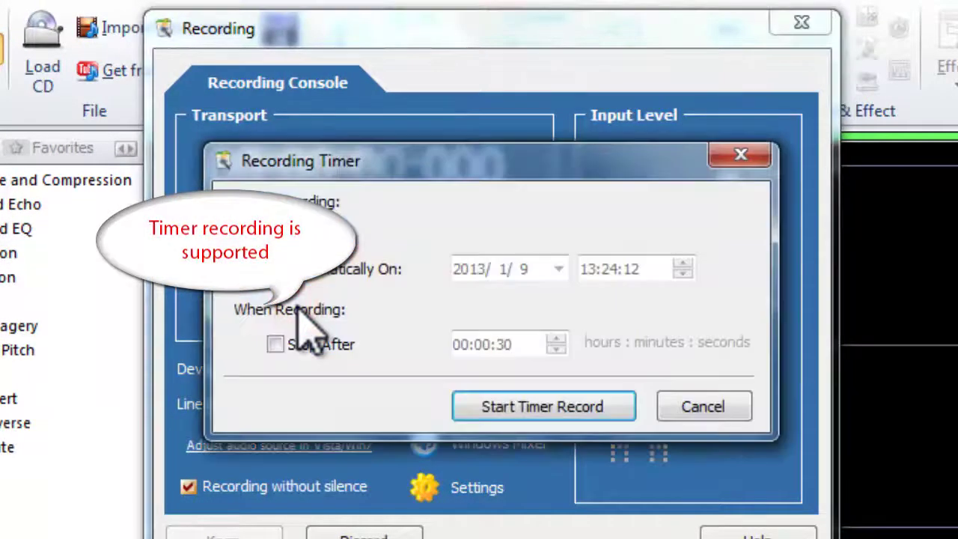
click(275, 268)
click(277, 344)
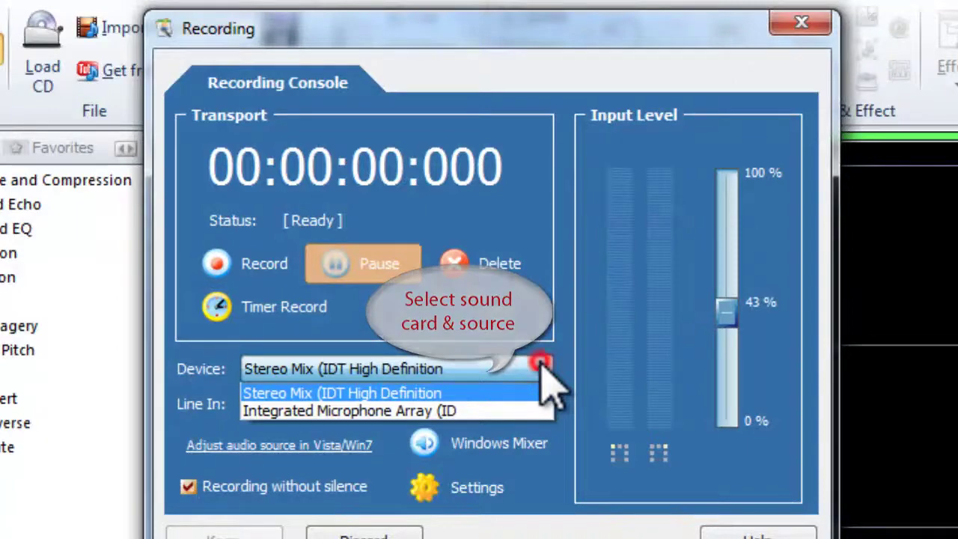
Keep Stereo Mix as the recording device and open the Windows Mixer recording settings
click(544, 390)
click(496, 448)
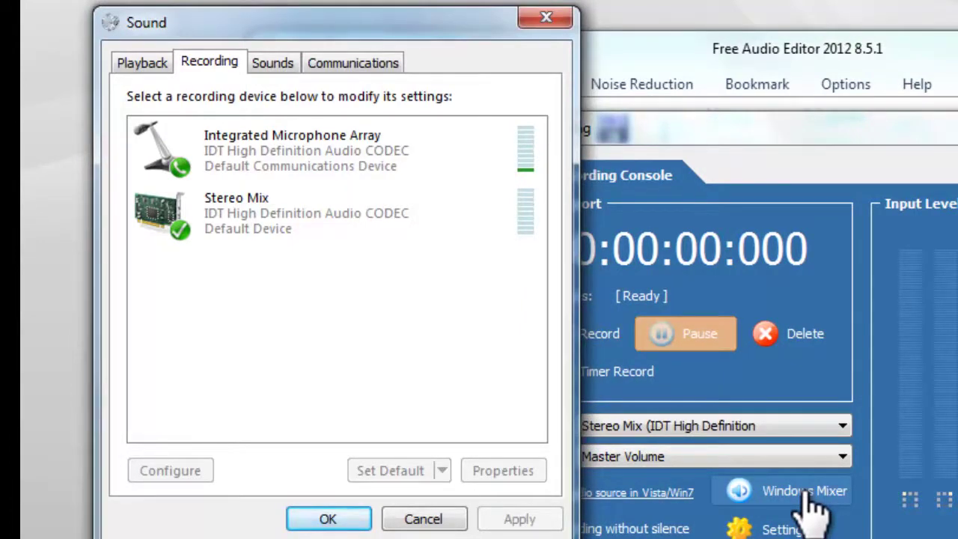
Show disabled devices in the Recording list so External Mic appears
right_click(446, 349)
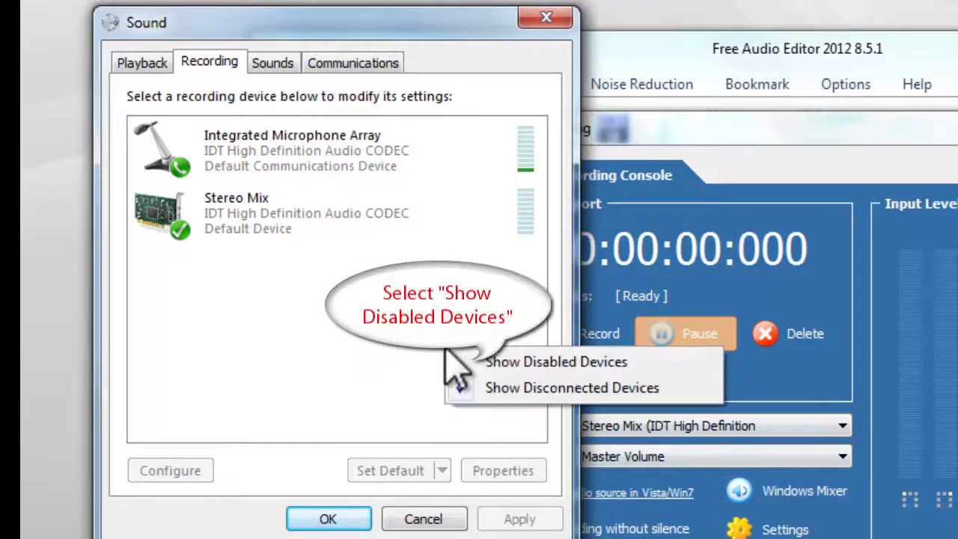
click(499, 363)
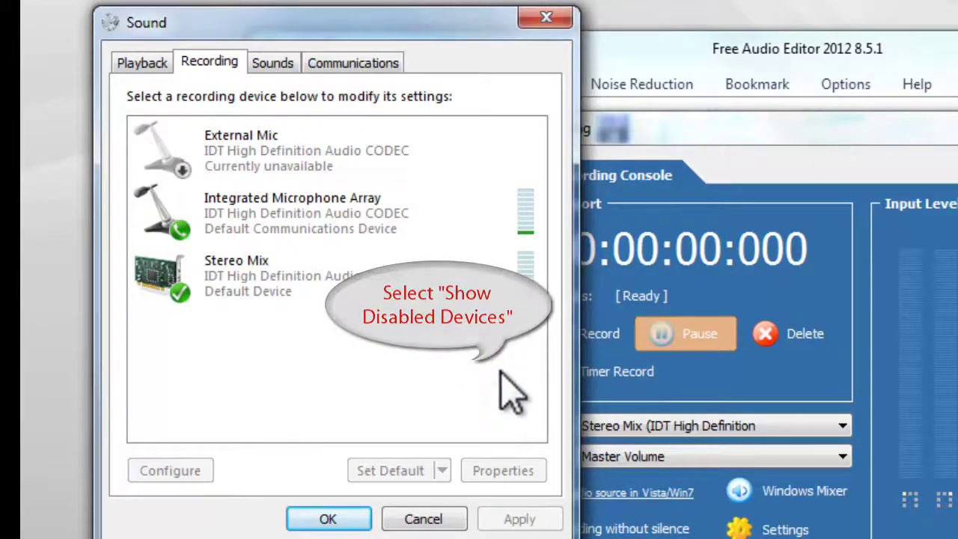
Close the Sound window and enable recording without silence, keeping 100 ms attack and 300 ms release at -45 dB
click(351, 521)
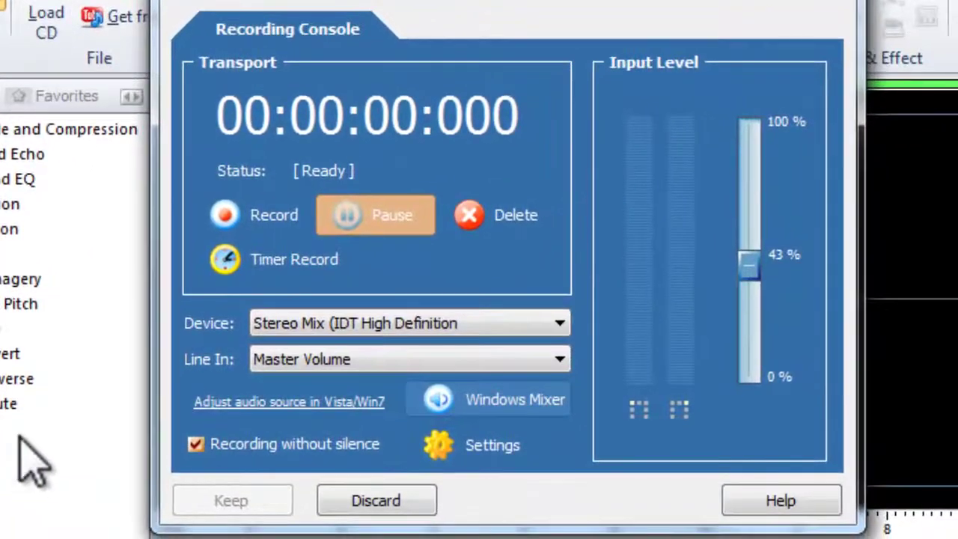
click(197, 445)
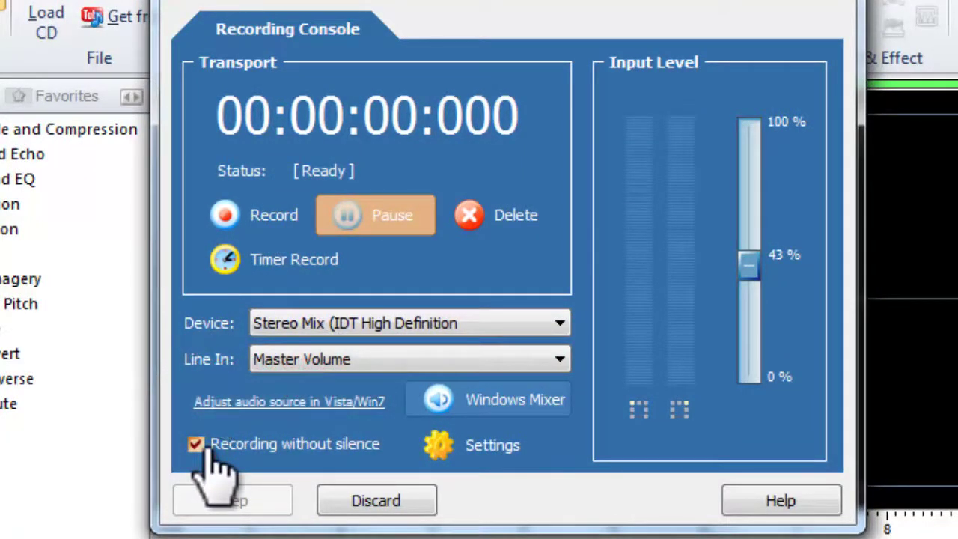
click(449, 444)
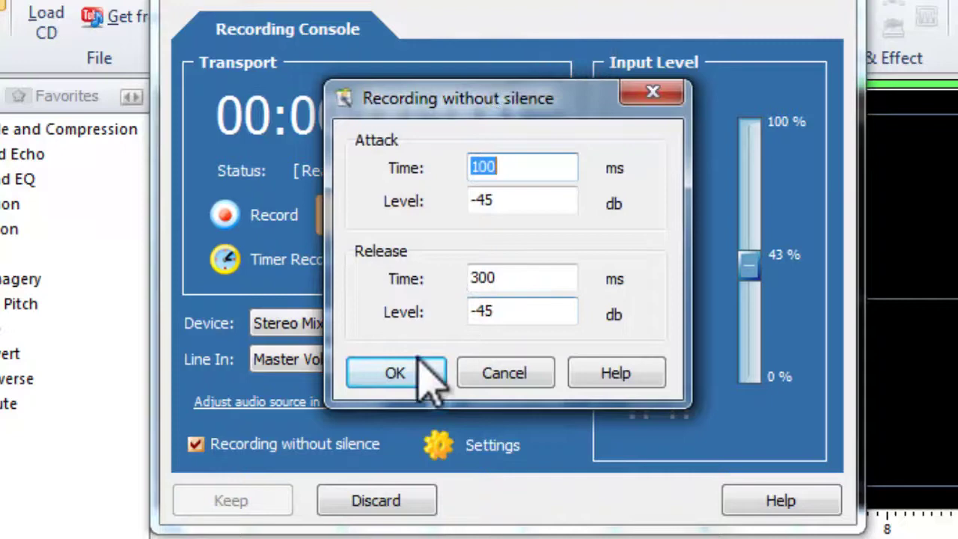
click(396, 373)
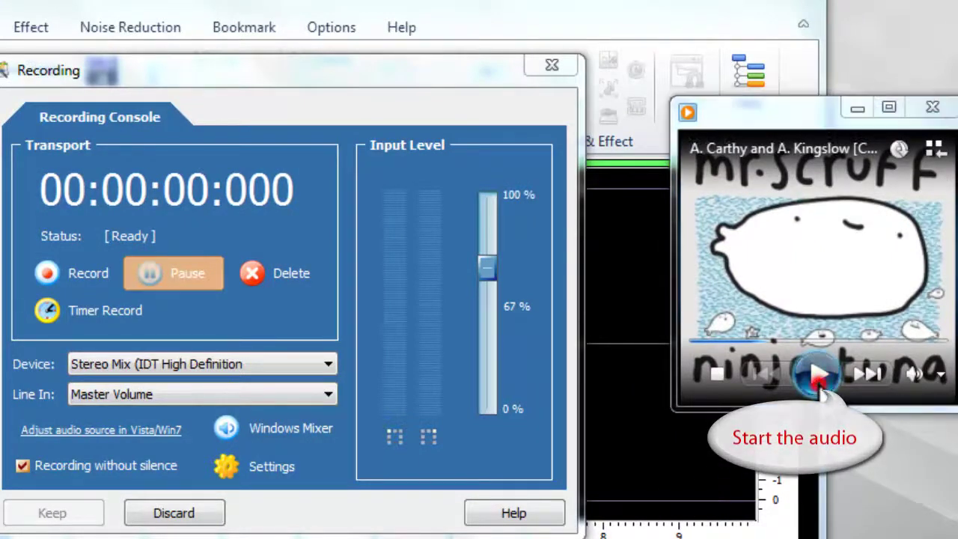
Play the track in the Windows Media Player mini window
click(820, 378)
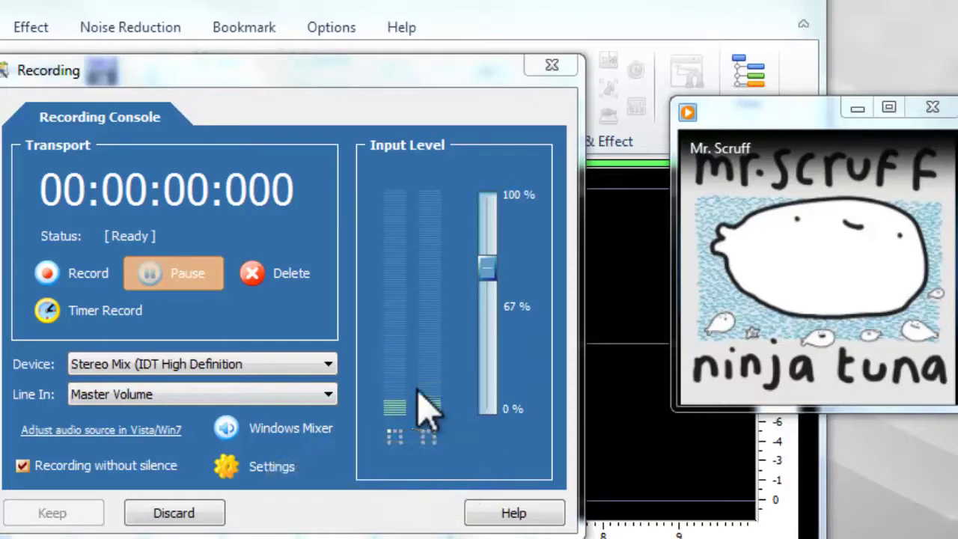
Record about 5 seconds (00:00:05:339) of the playing audio, then pause
click(87, 279)
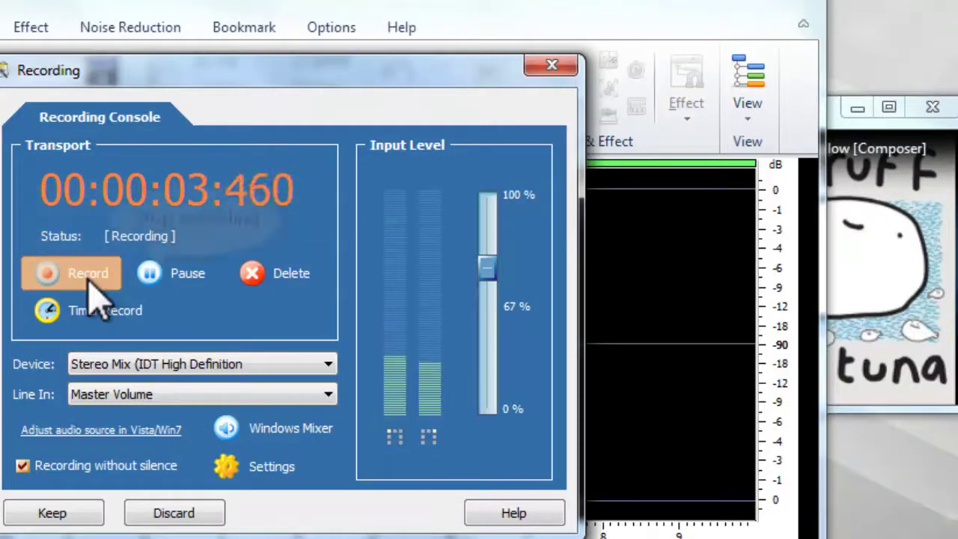
click(161, 281)
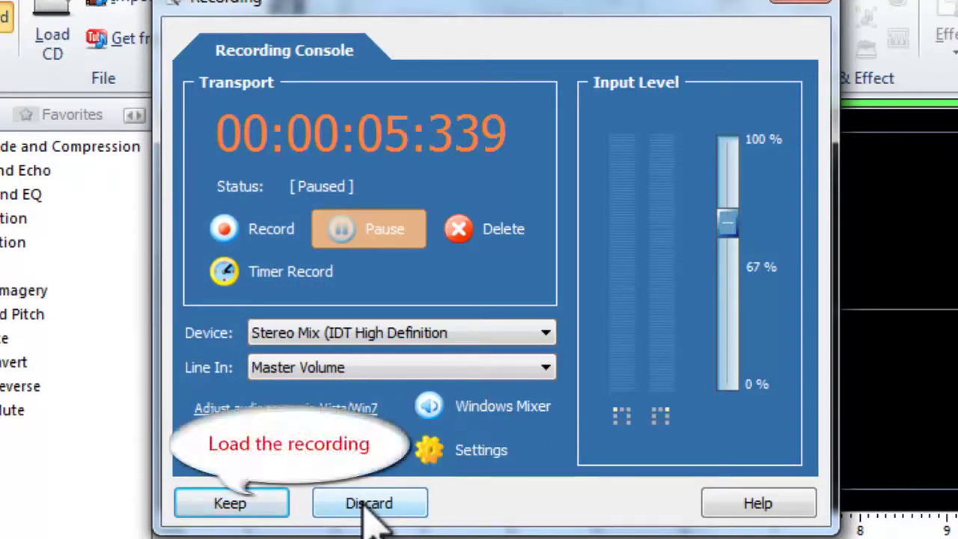
Load the recording as a waveform, then browse the Edit, Effect, Noise Reduction and Bookmark ribbons
click(252, 501)
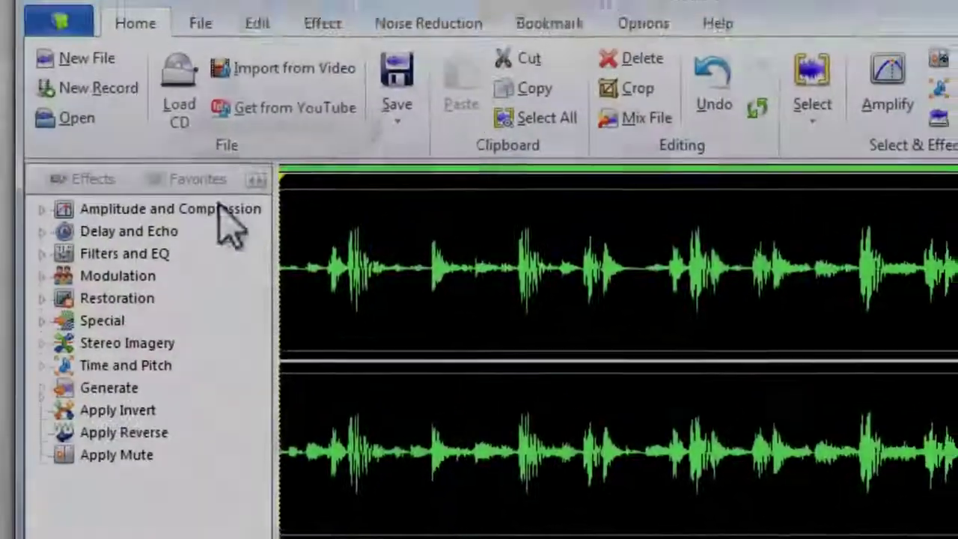
click(256, 23)
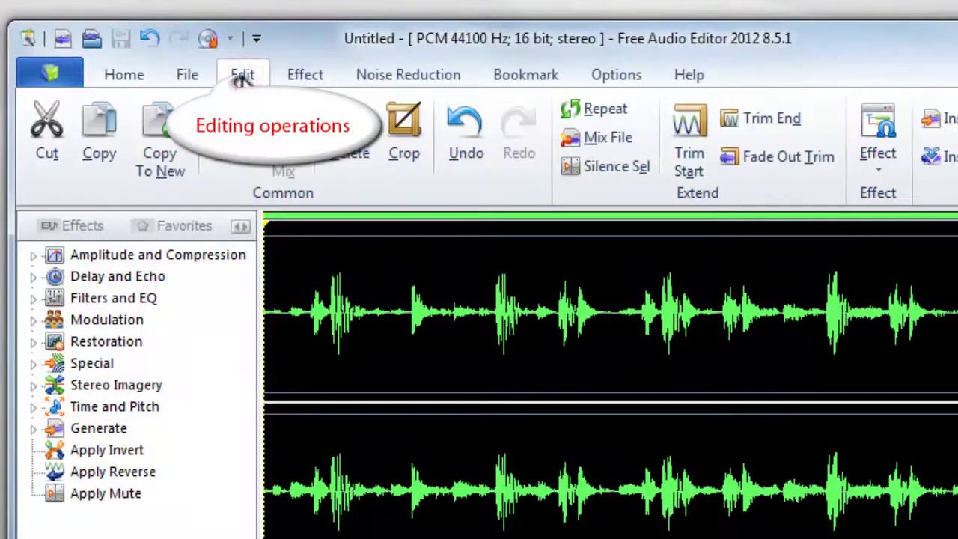
click(301, 78)
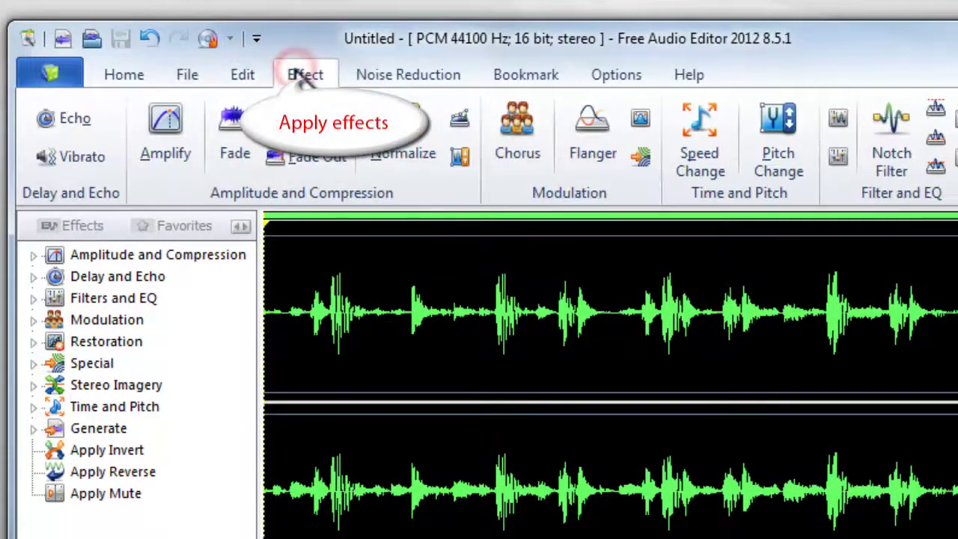
click(386, 81)
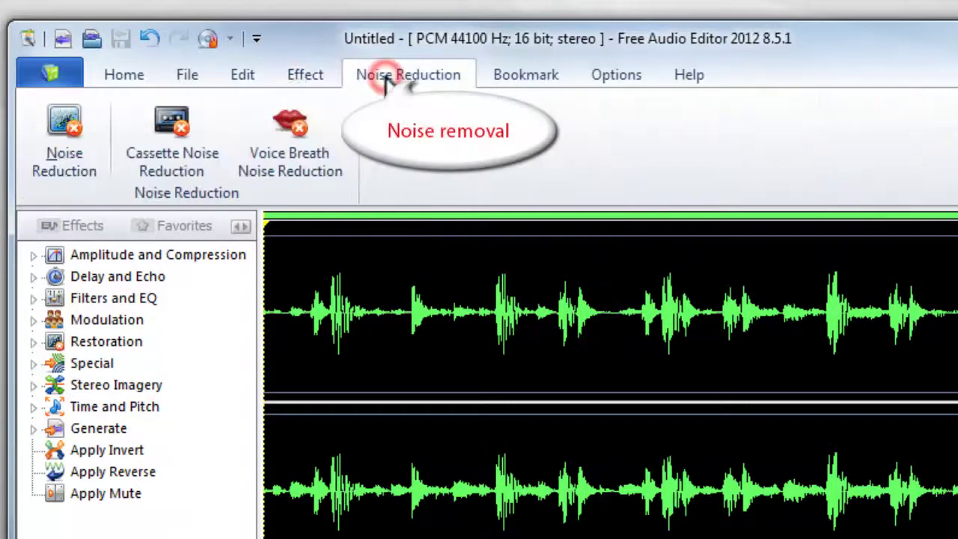
click(503, 82)
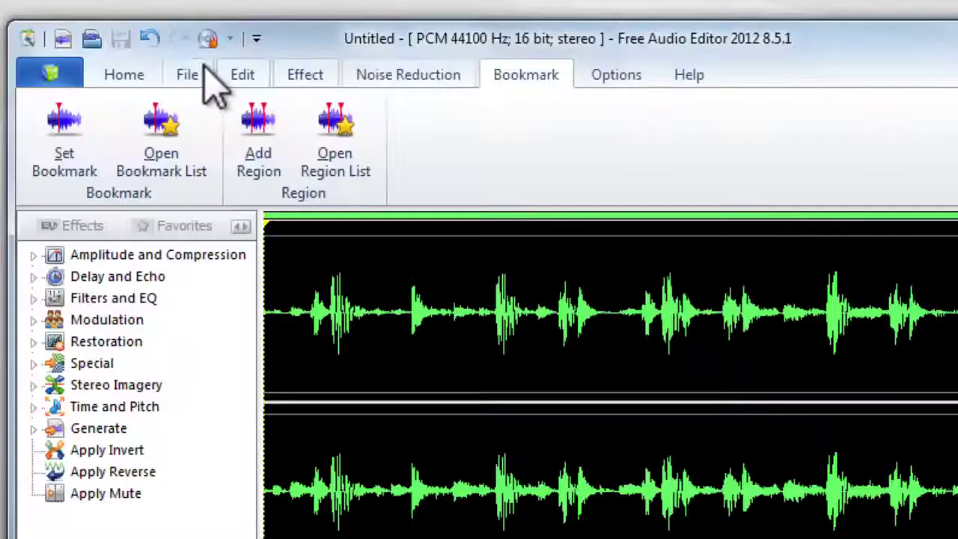
Save the recording as 01.wav, choosing the Desktop's output folder as destination
click(196, 67)
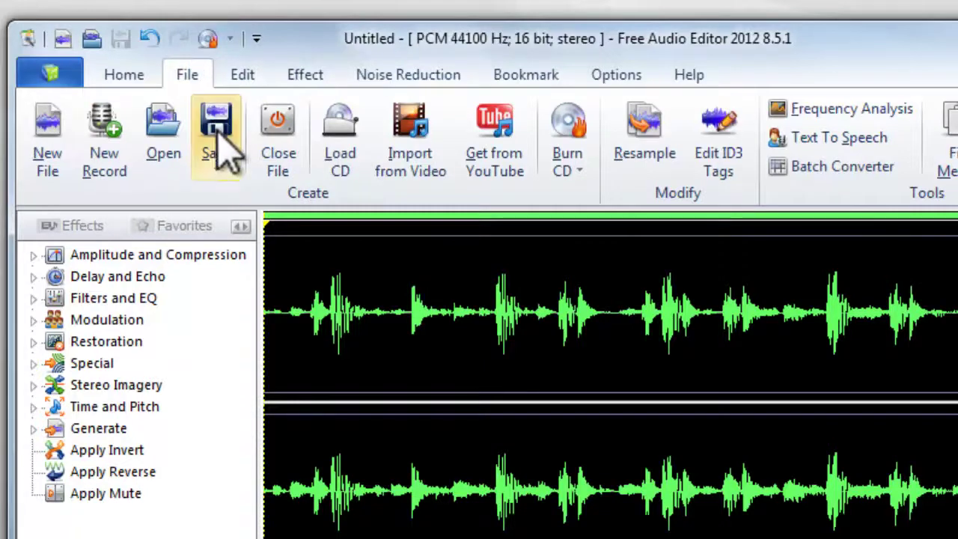
click(221, 172)
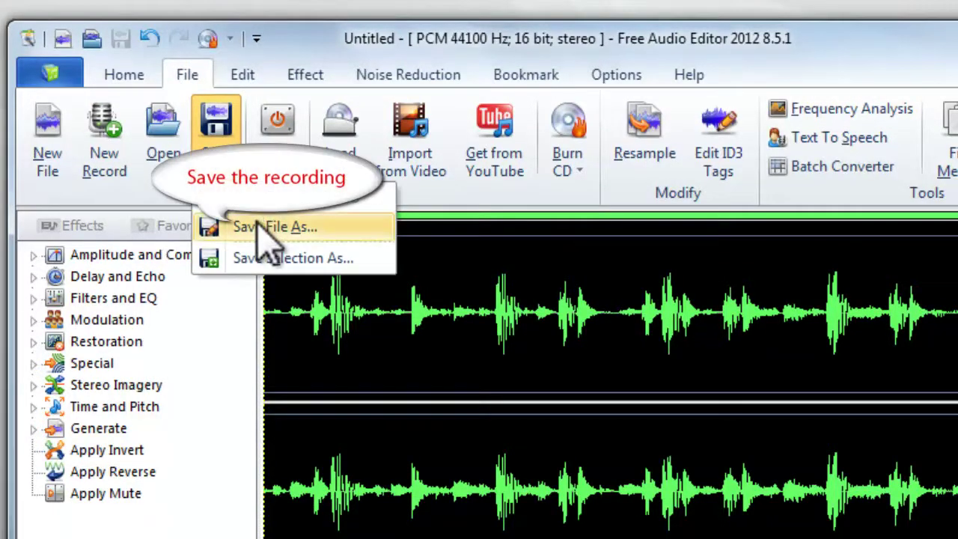
click(263, 227)
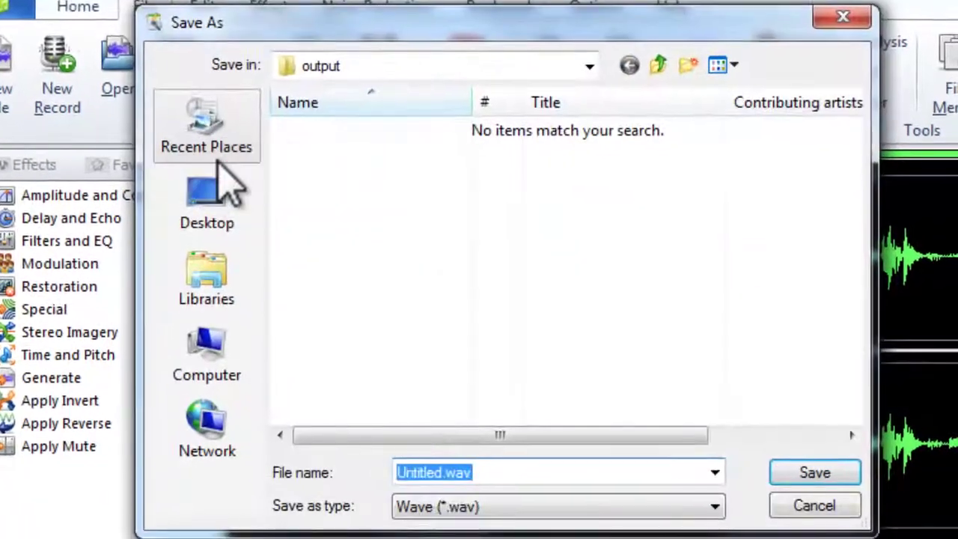
click(219, 213)
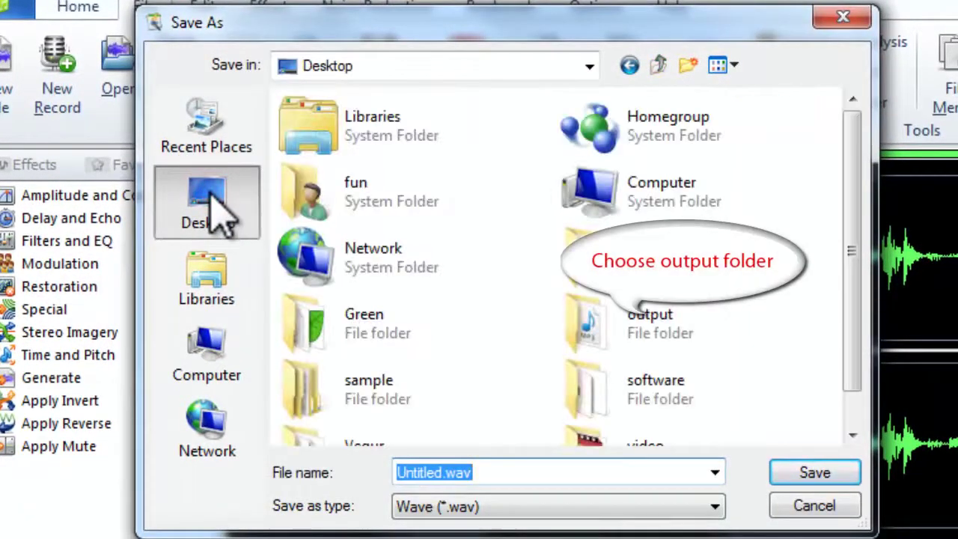
double_click(590, 320)
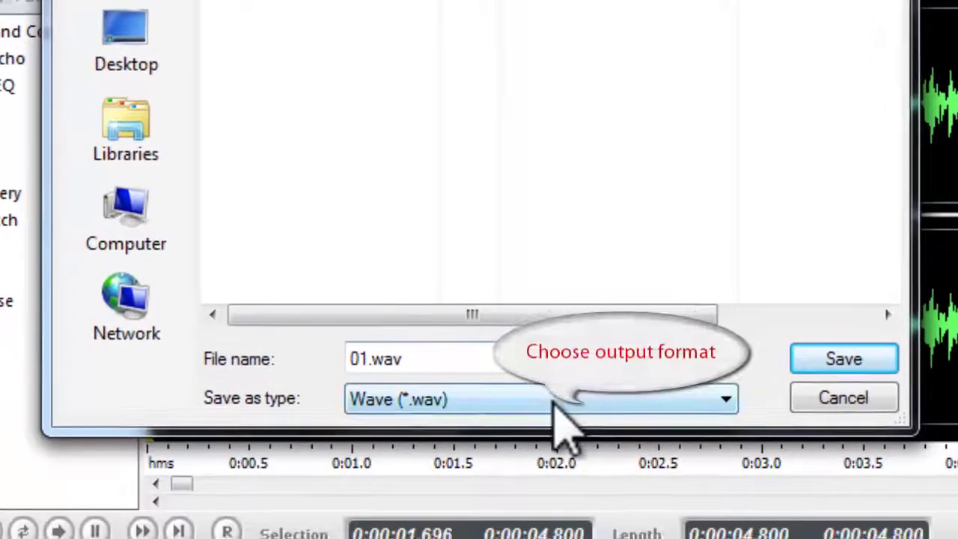
Change the save type to MPEG Layer-3 (*.mp3), making the file 01.mp3, and save
click(566, 509)
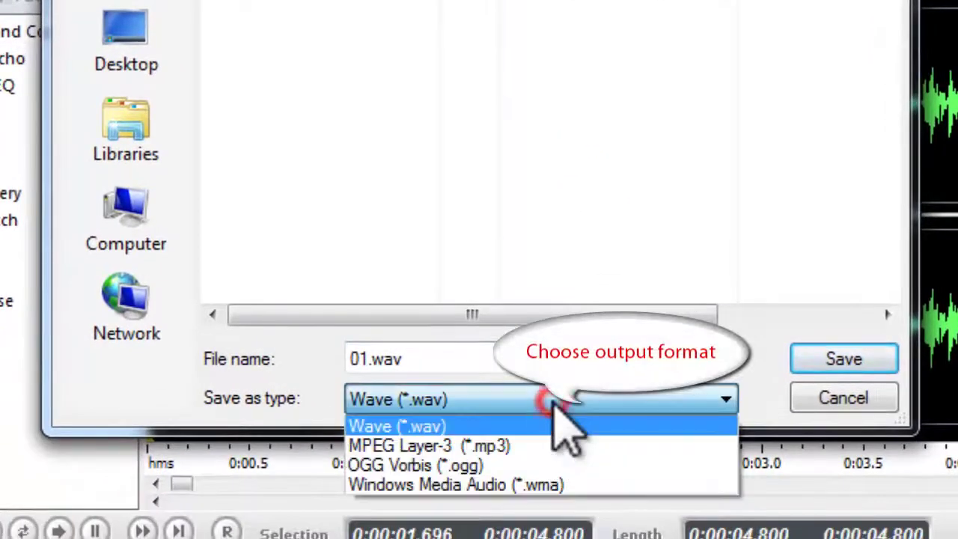
click(528, 446)
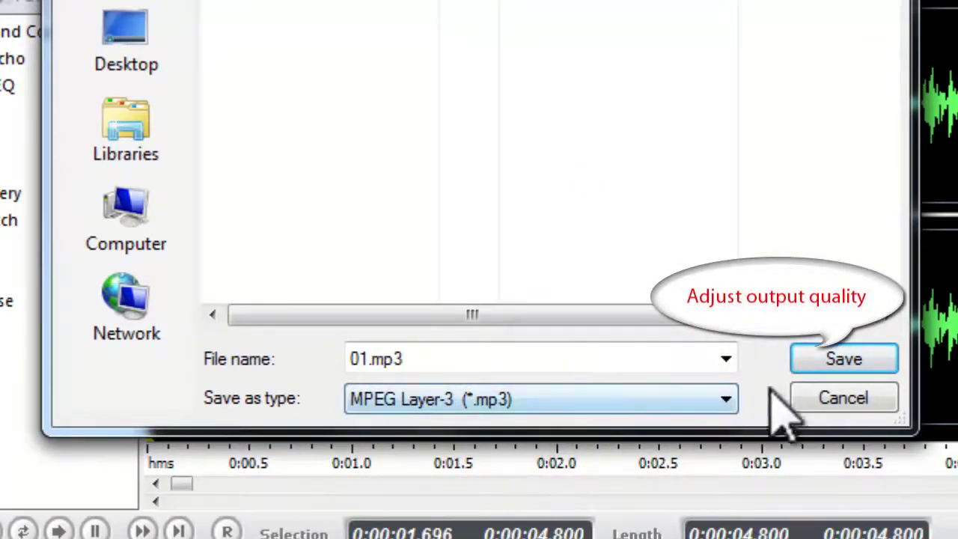
click(818, 359)
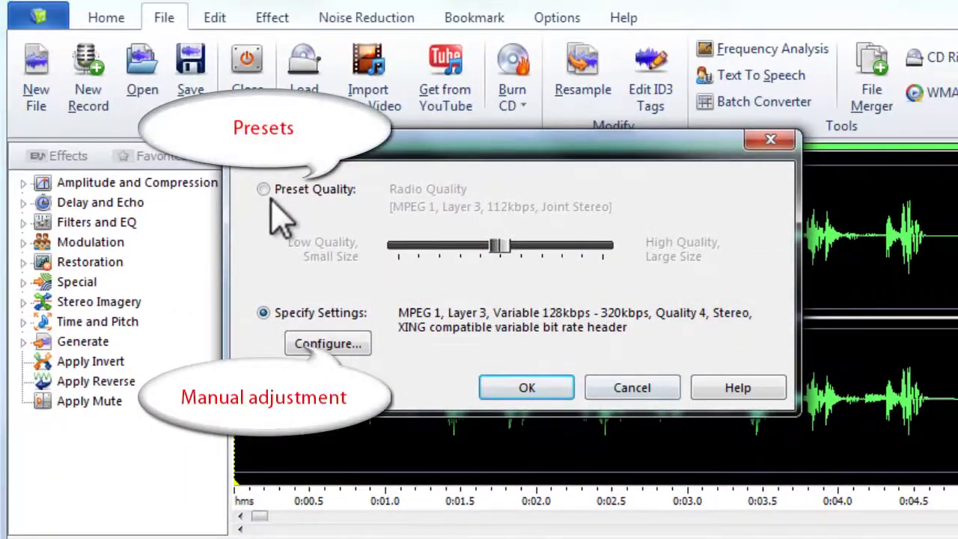
Write the MP3 with custom variable bit rate 128–320 kbps, quality 4, stereo
click(263, 190)
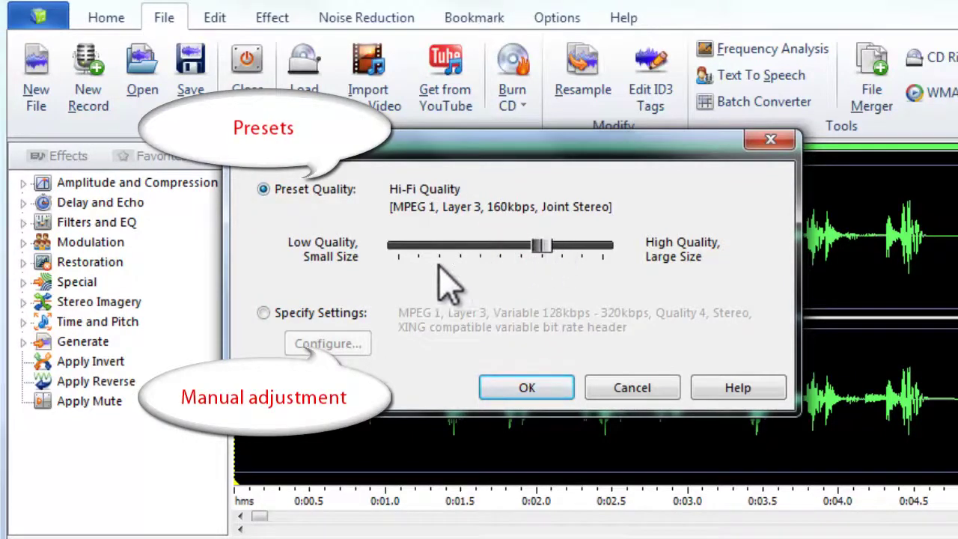
click(263, 314)
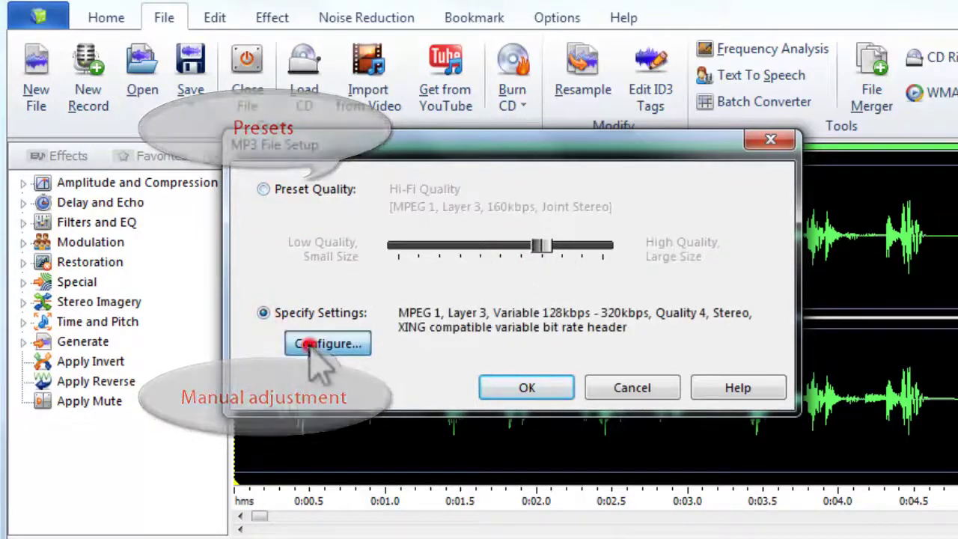
click(310, 343)
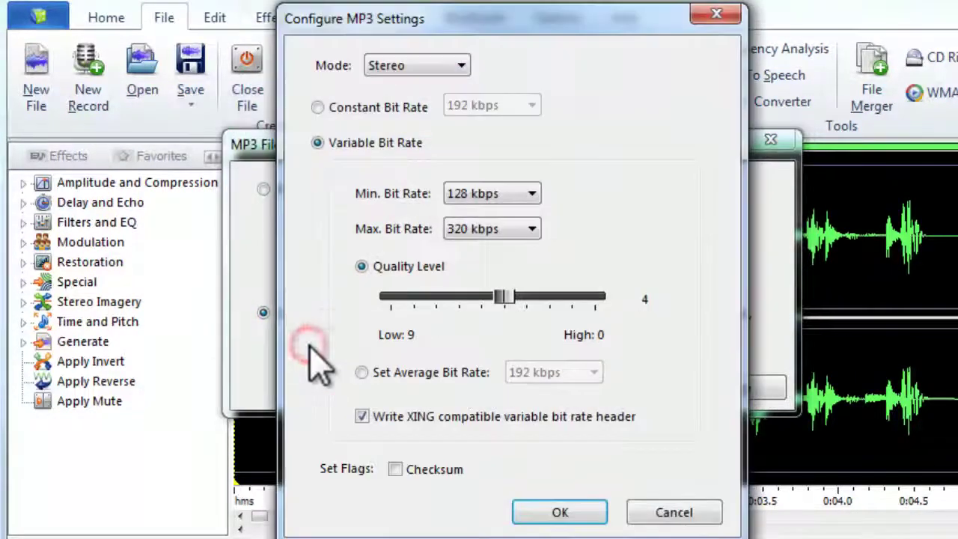
click(317, 109)
click(318, 142)
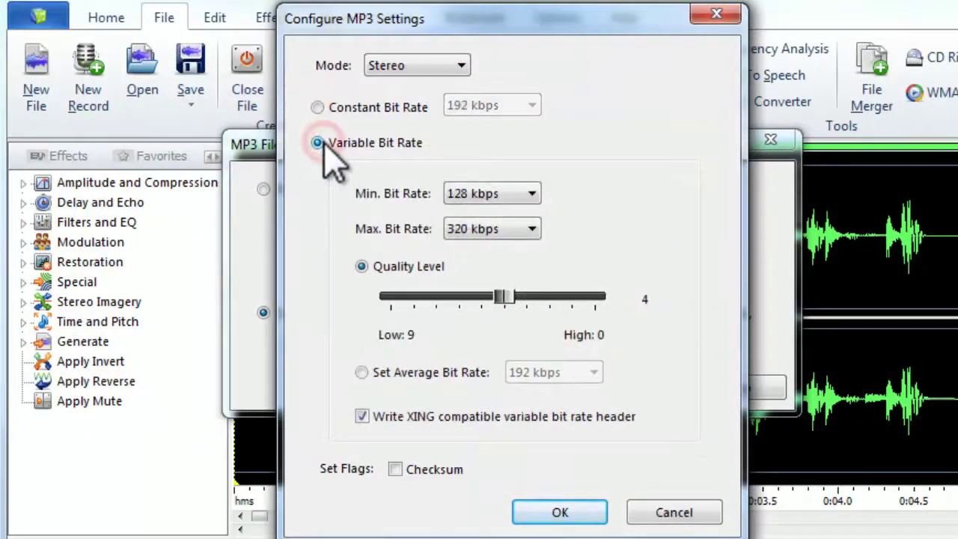
click(534, 512)
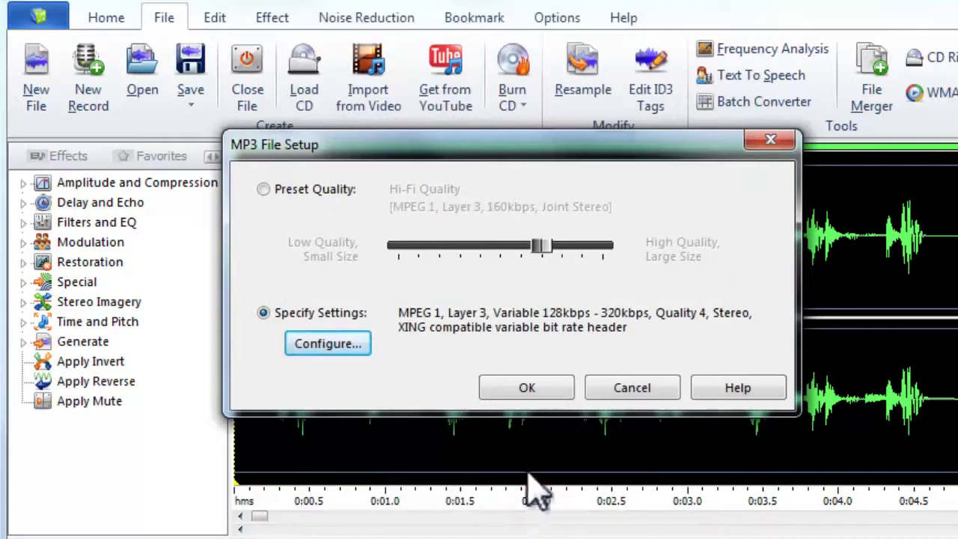
click(526, 390)
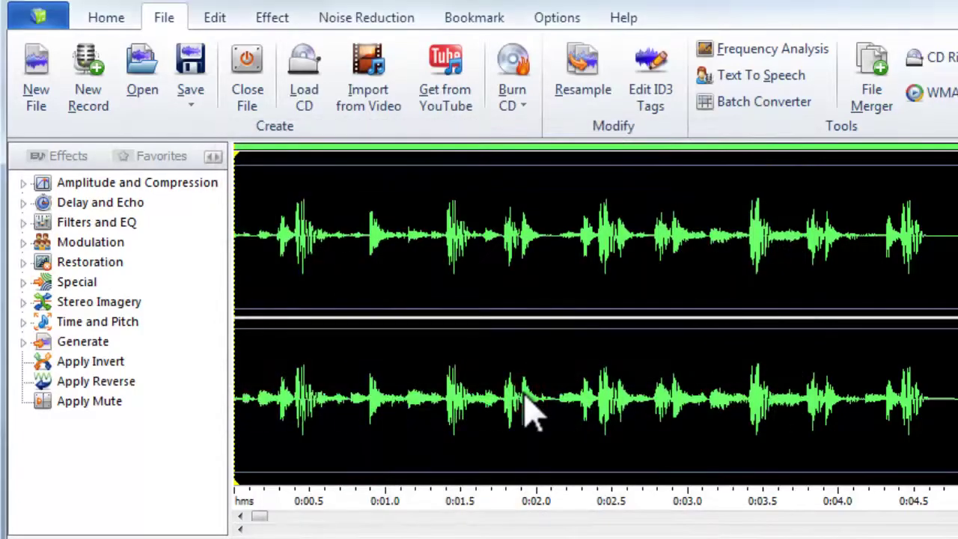